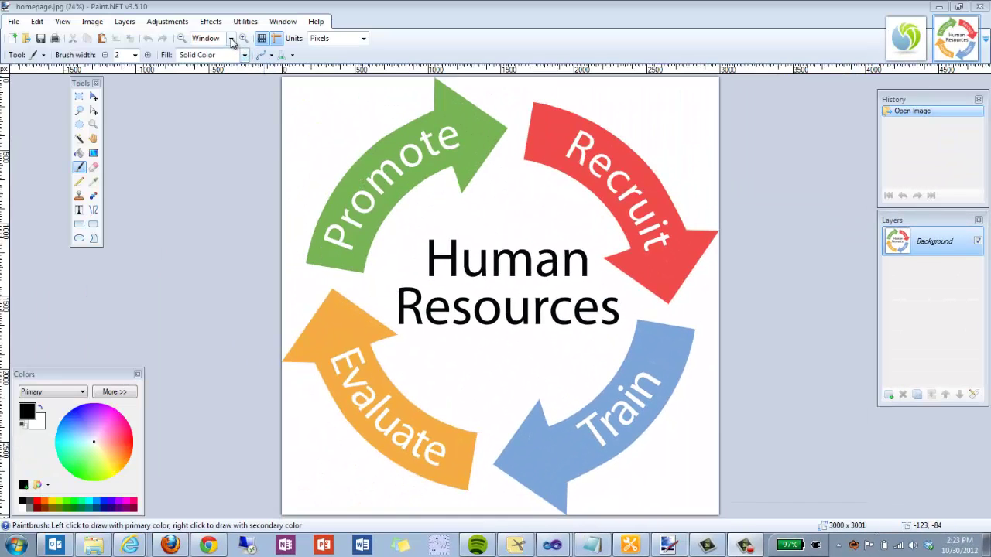
left_click(231, 38)
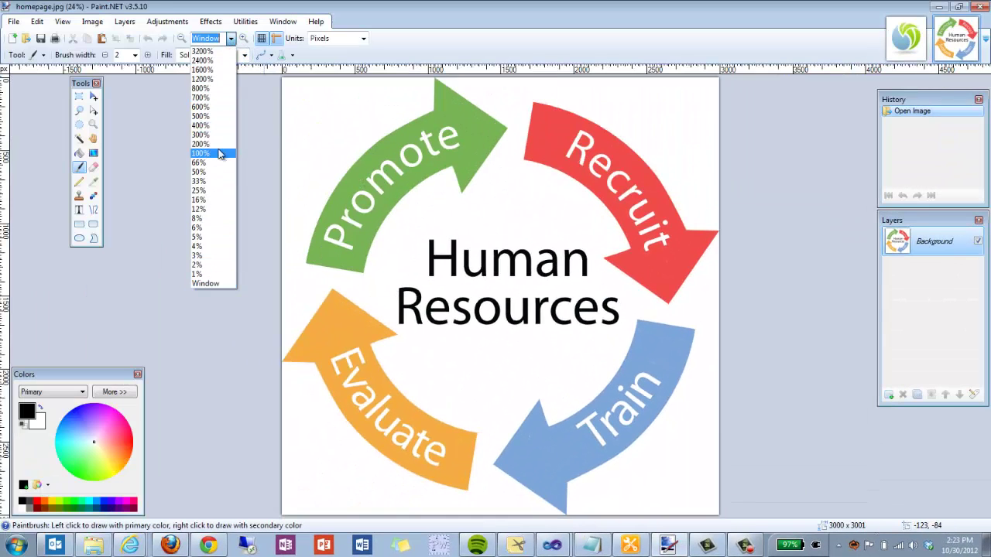
left_click(219, 154)
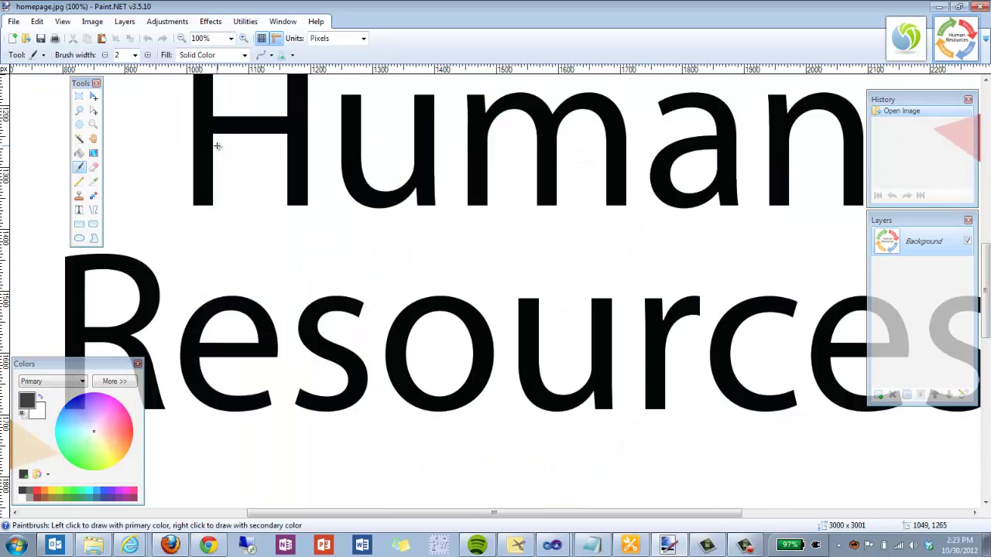
left_click(231, 39)
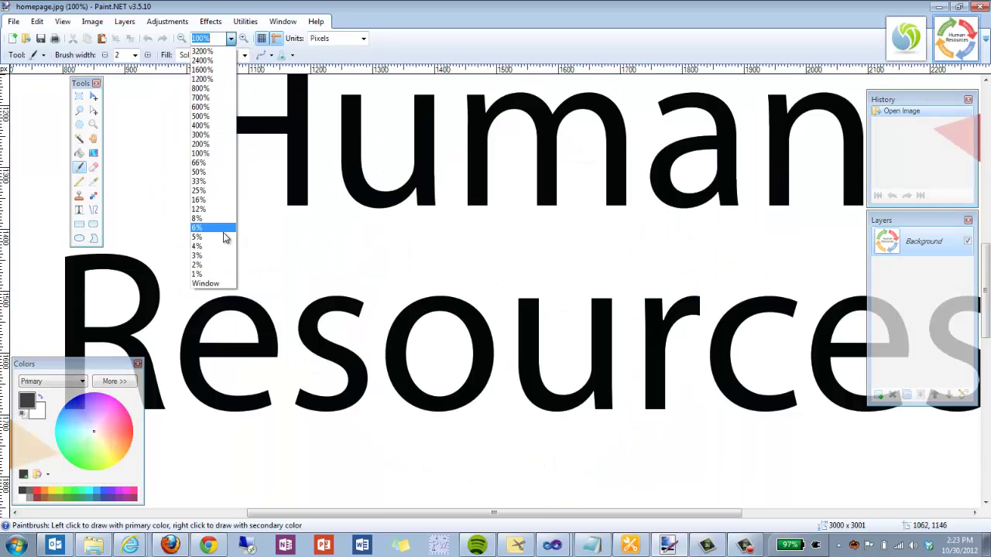
left_click(206, 283)
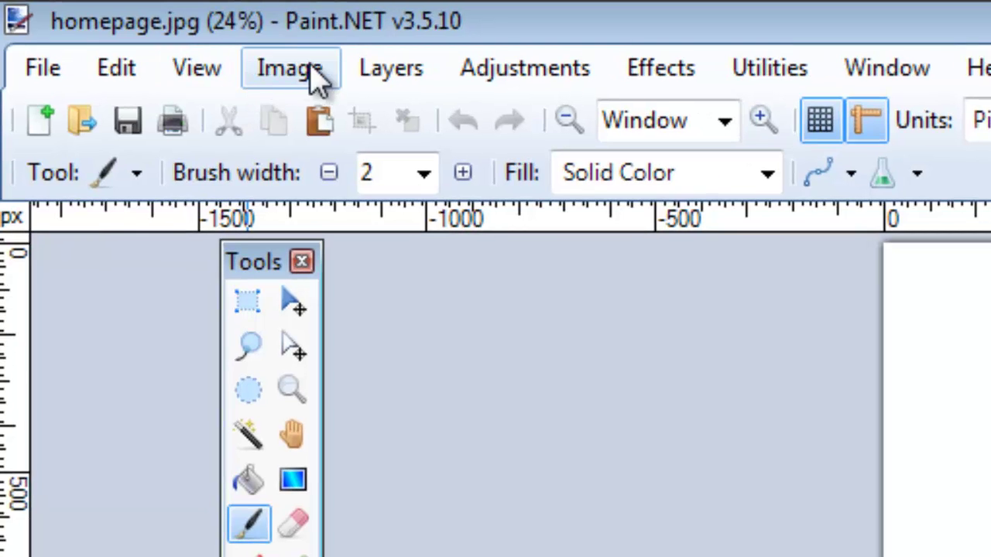
- Resize homepage.jpg from 3000 pixels wide to 300 × 300 with aspect ratio maintained
left_click(286, 65)
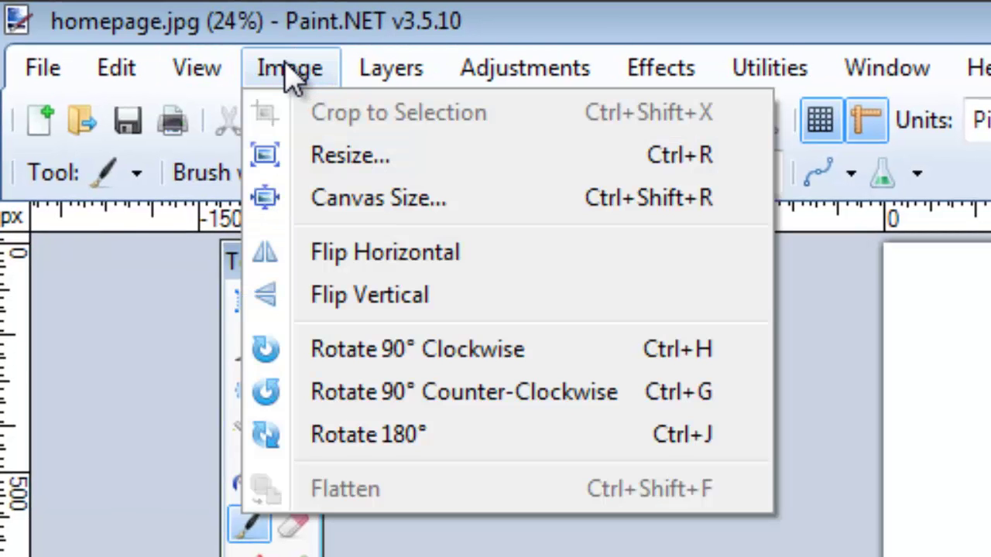
left_click(338, 158)
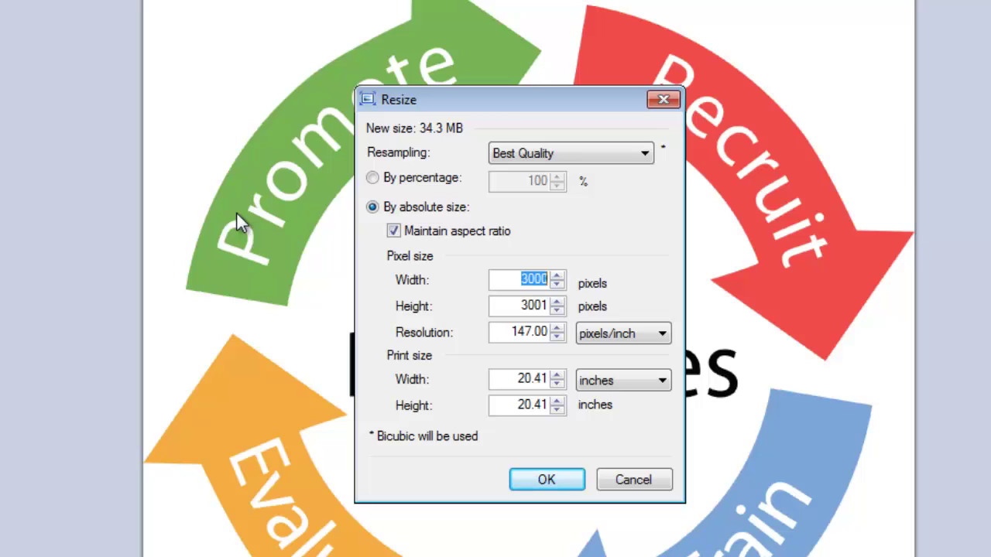
type("300")
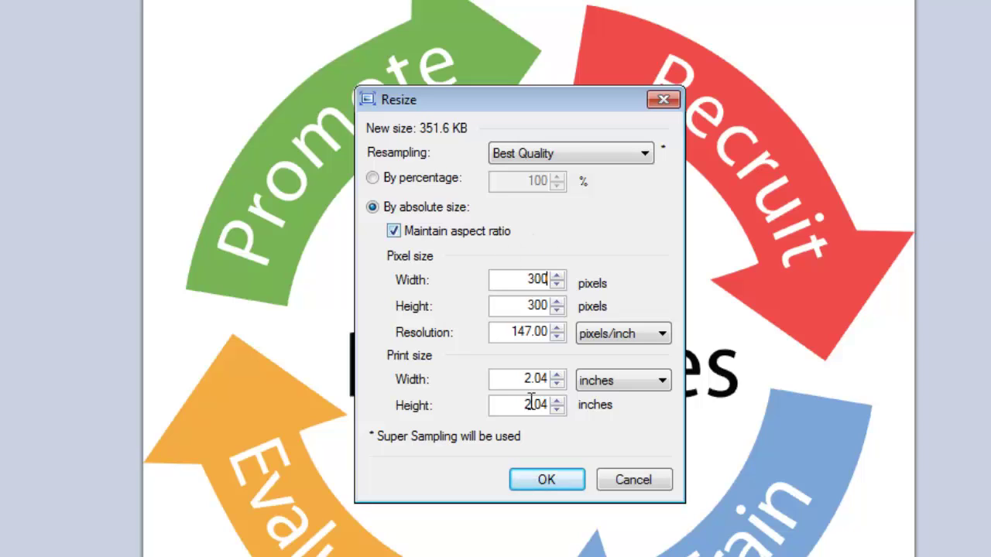
left_click(529, 479)
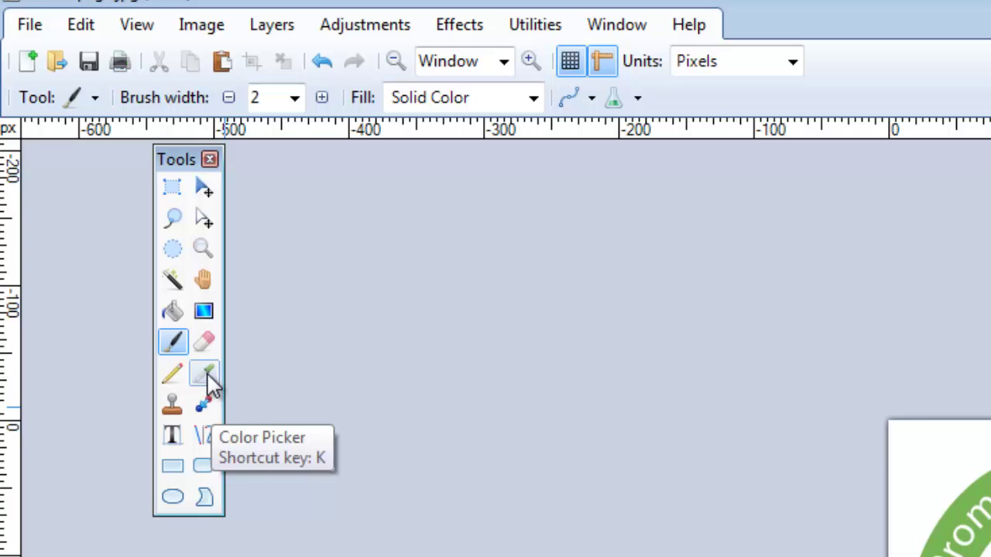
- Sample the green Promote arrow with the Color Picker and read its hex code 78B454
left_click(206, 370)
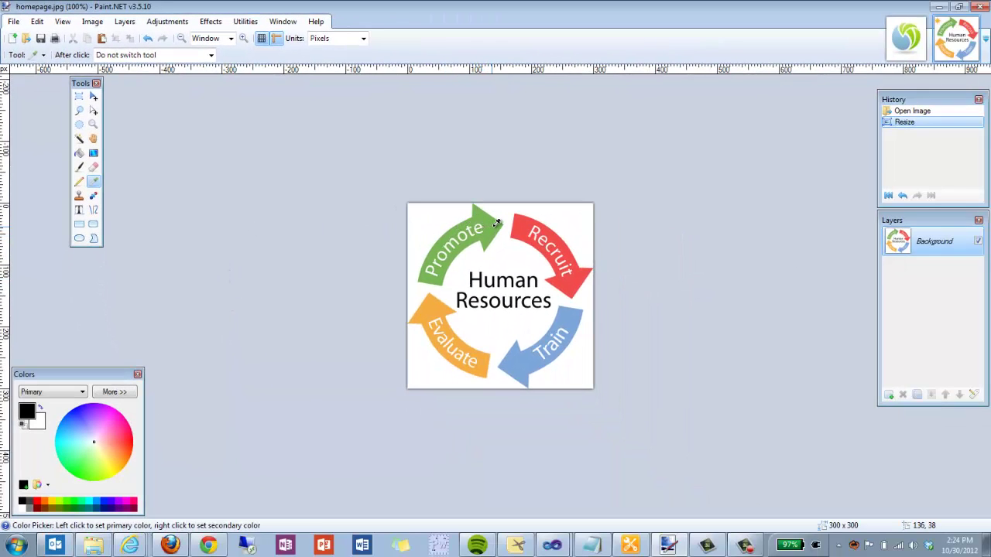
left_click(496, 223)
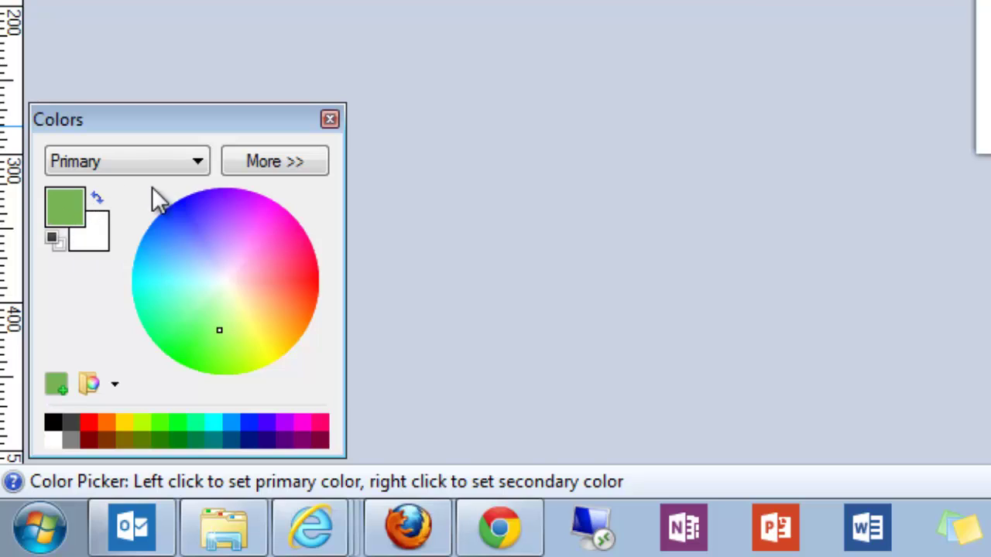
left_click(311, 159)
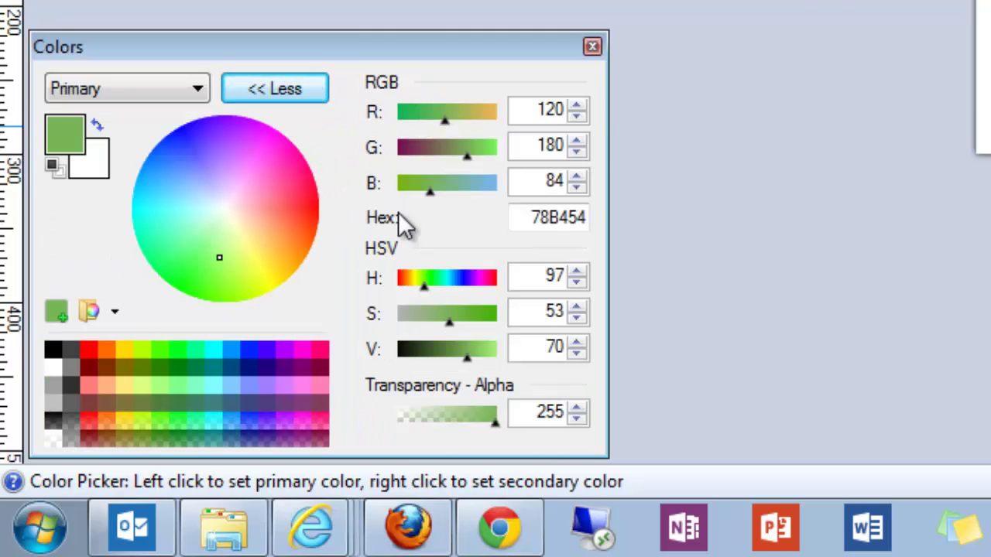
left_click_drag(528, 218, 607, 216)
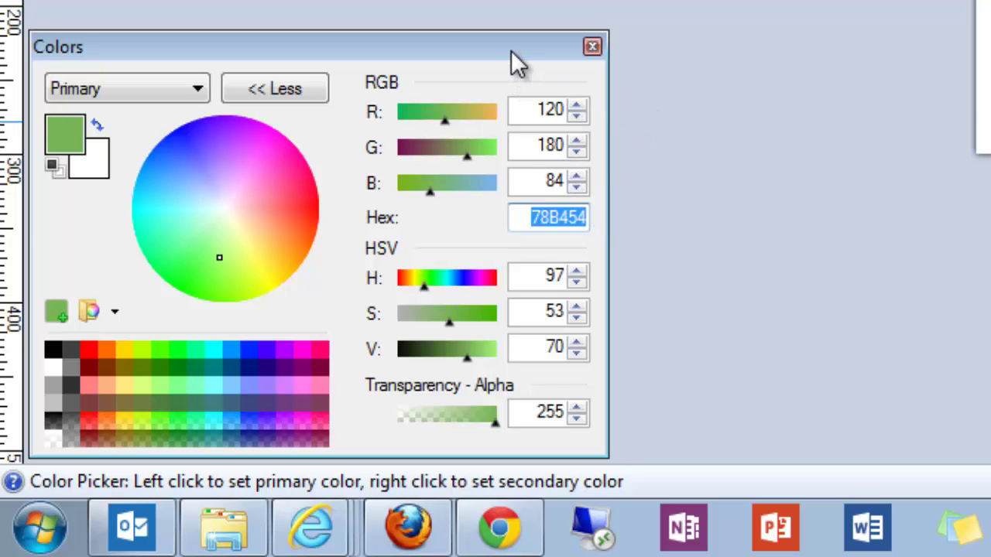
left_click(549, 220)
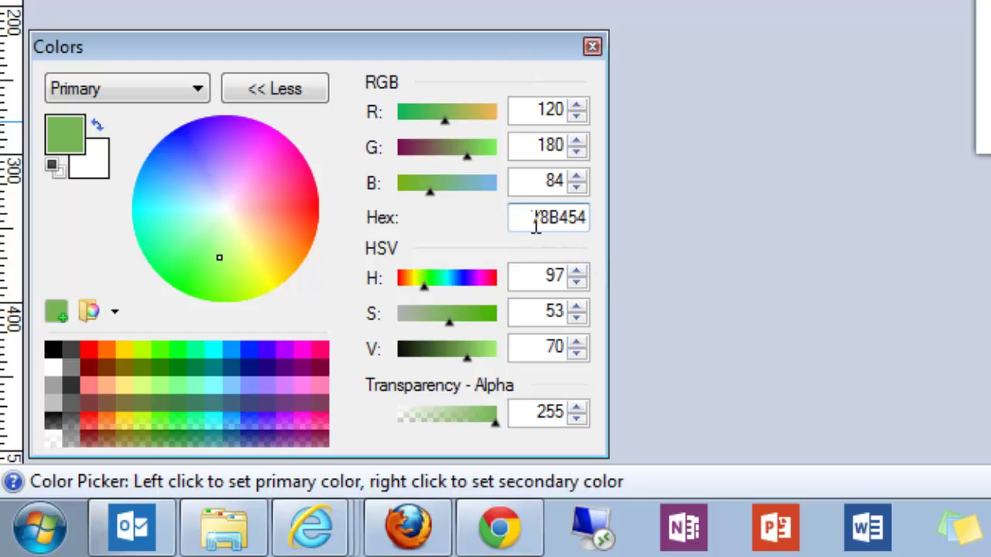
left_click_drag(527, 220, 600, 220)
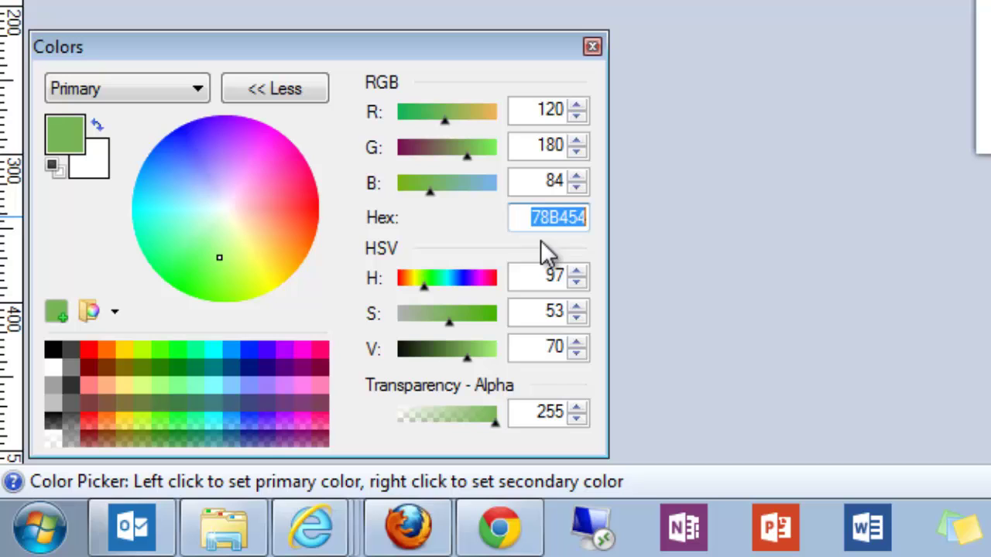
left_click(562, 225)
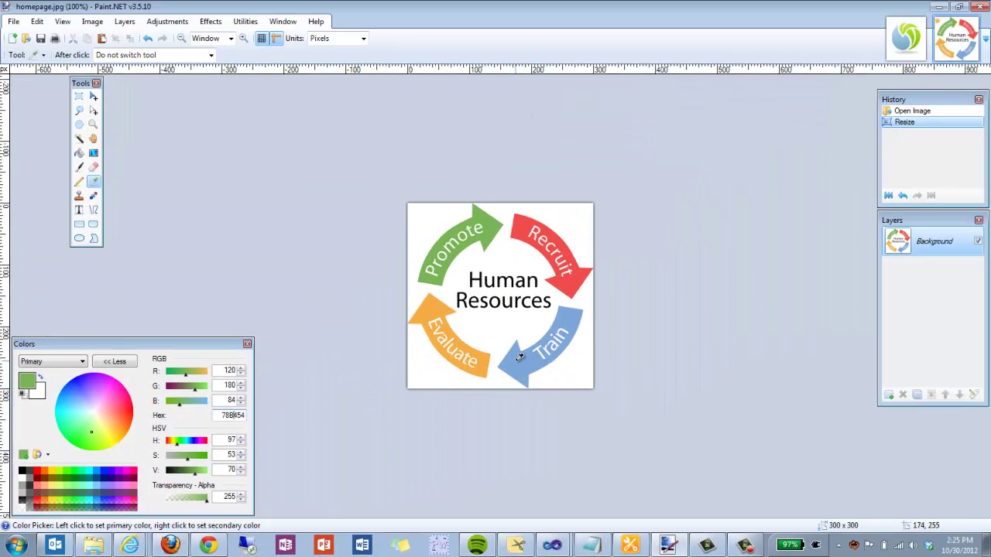
- Sample the blue Train, red Recruit and orange Evaluate arrows, ending on F4AD43
left_click(520, 348)
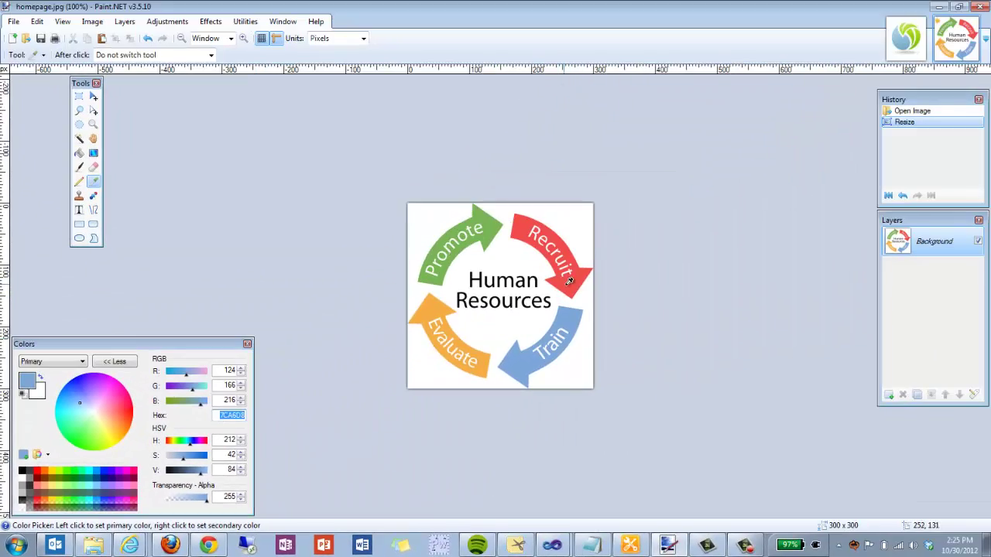
left_click(934, 106)
left_click(433, 304)
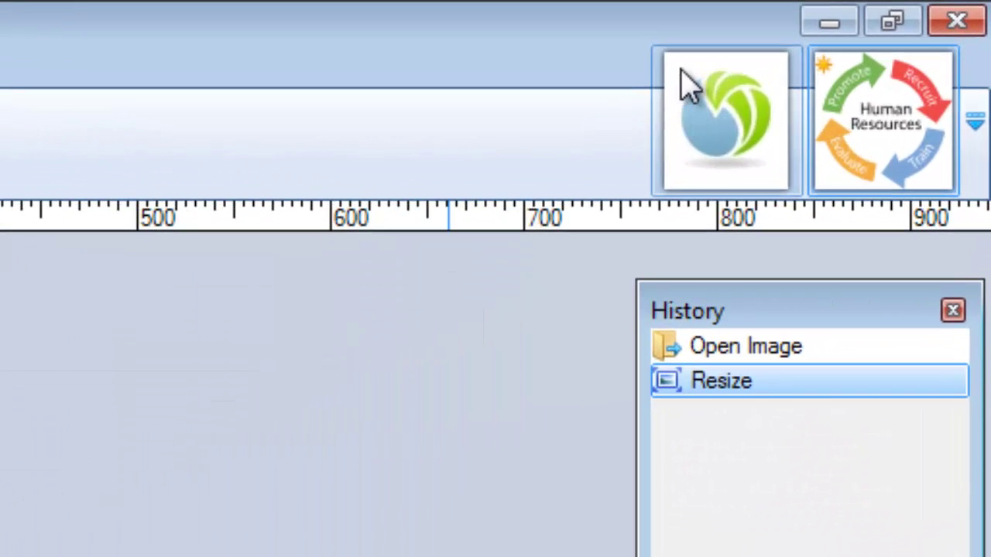
left_click(691, 87)
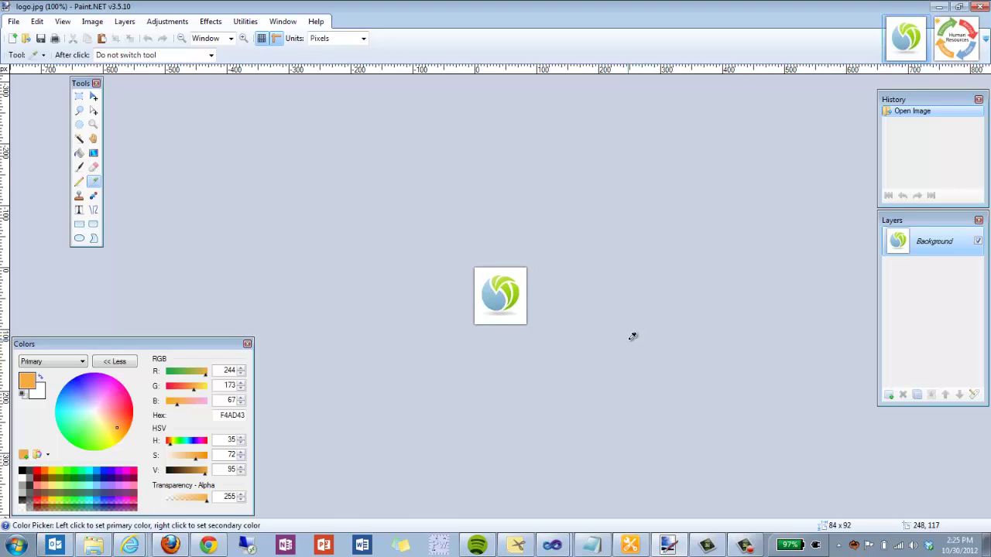
left_click(958, 41)
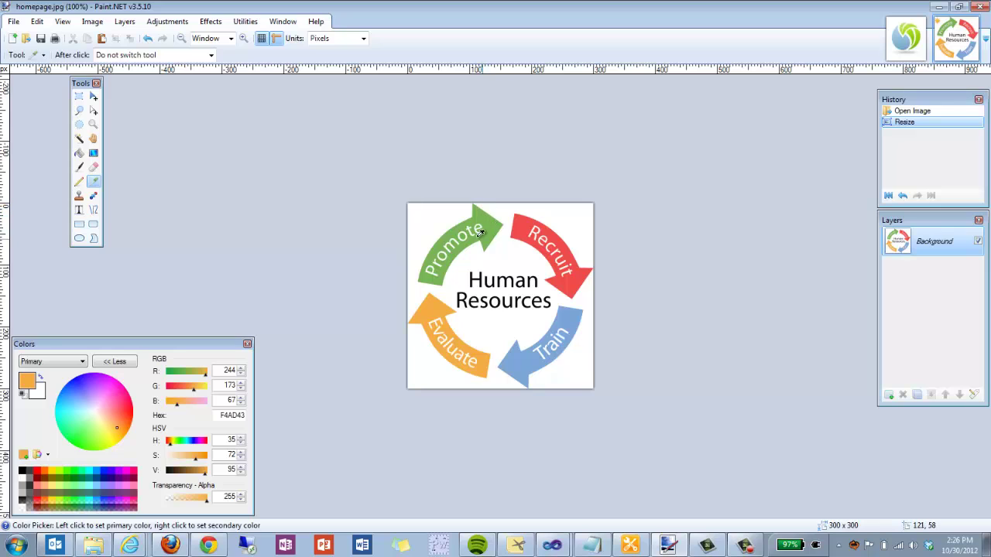
- On logo.jpg, darken the sampled logo green slightly to 77AF0F
left_click(906, 38)
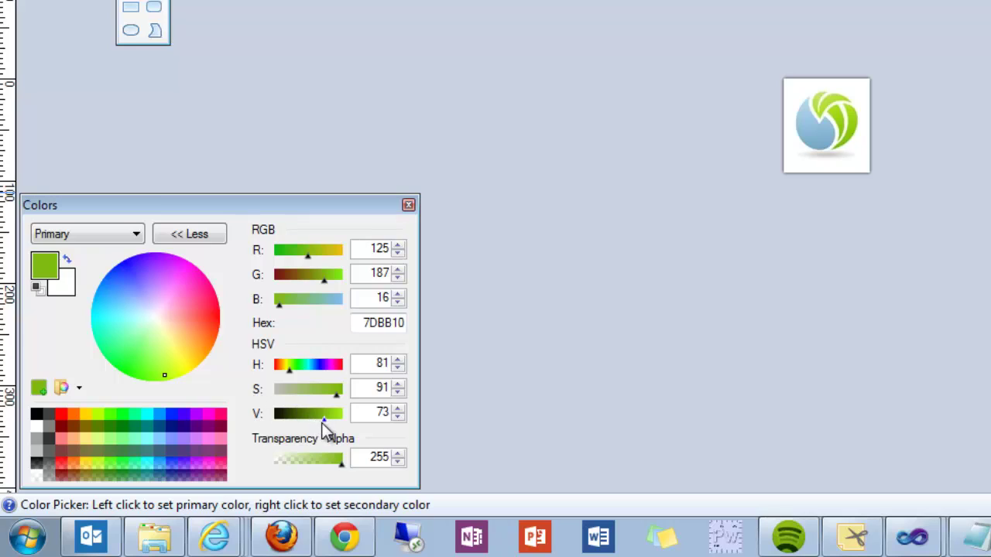
left_click_drag(324, 420, 322, 419)
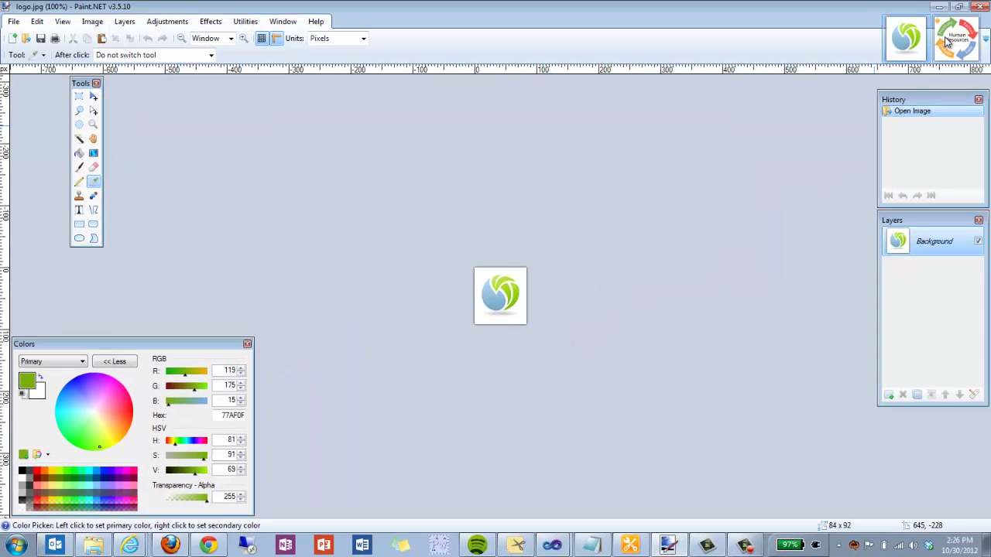
- Return to homepage.jpg via its thumbnail in the image strip
left_click(945, 43)
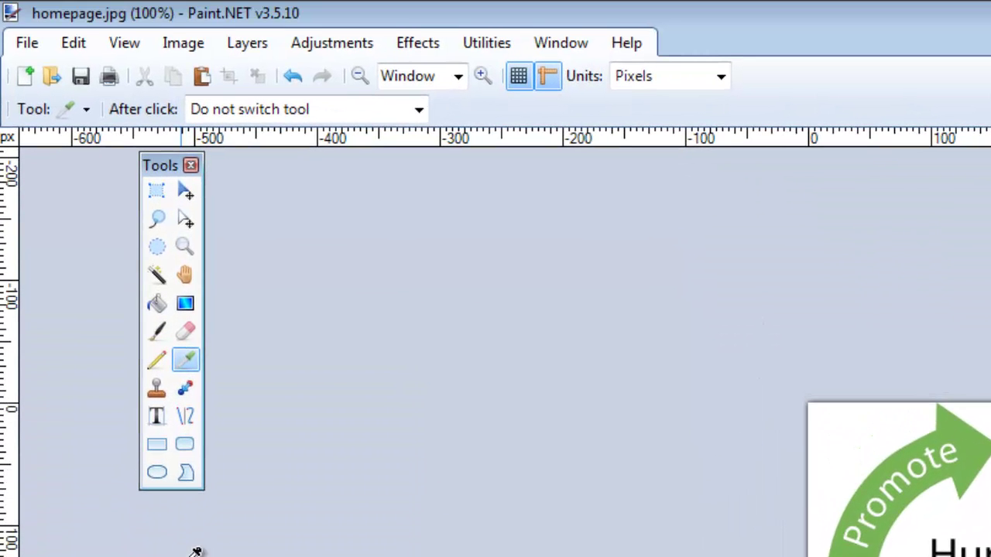
- Set the Recolor tool to 0% tolerance and brush width 50 to repaint the Promote arrow
left_click(186, 388)
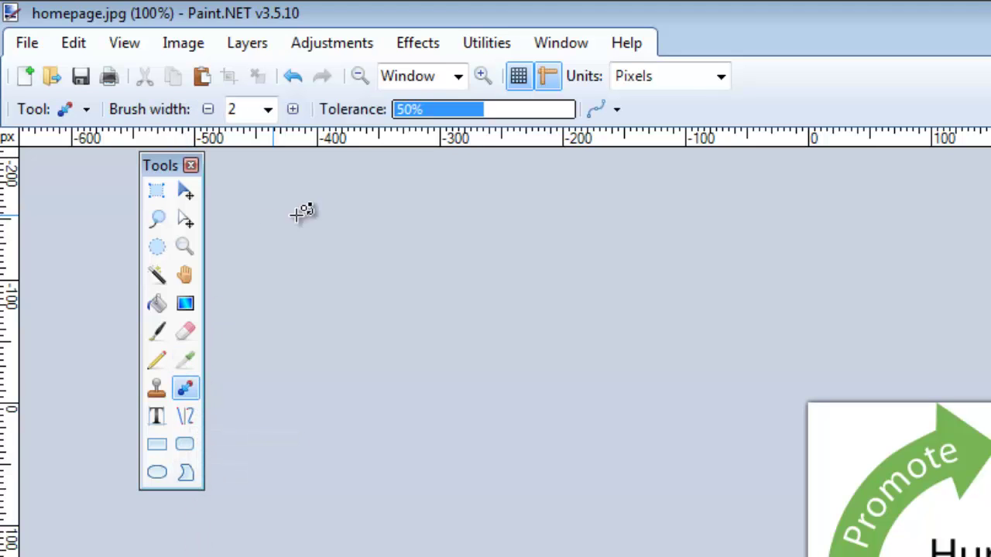
left_click(396, 110)
left_click_drag(400, 110, 392, 114)
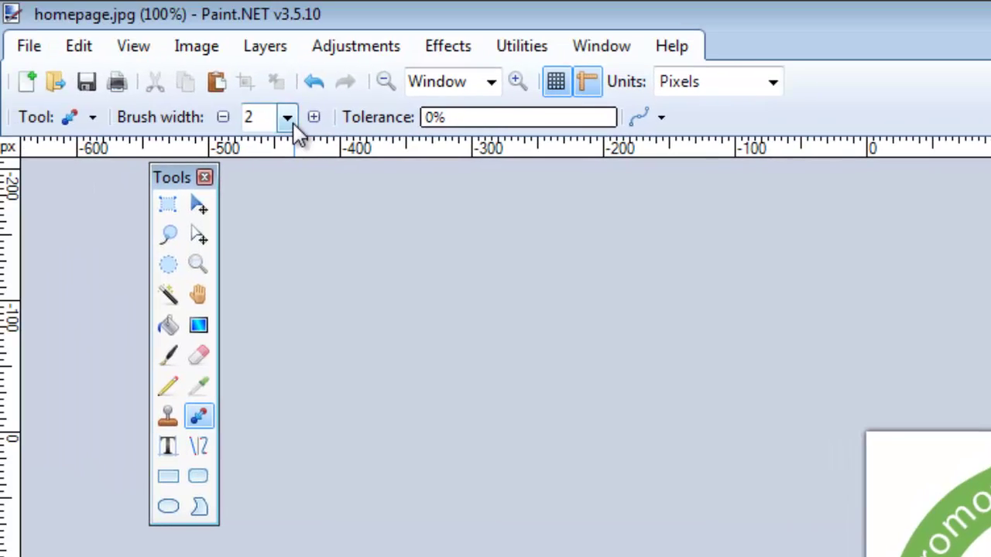
left_click(288, 118)
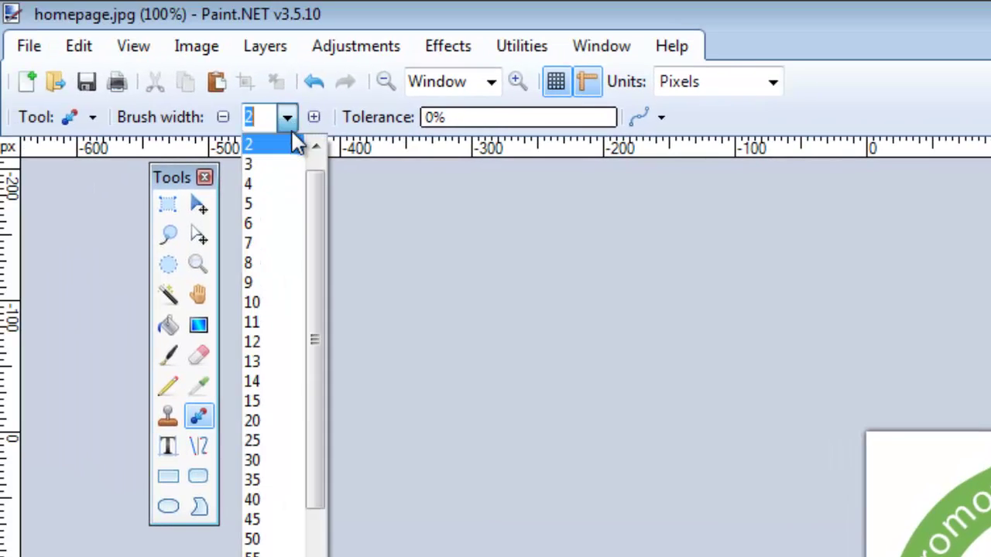
left_click(298, 539)
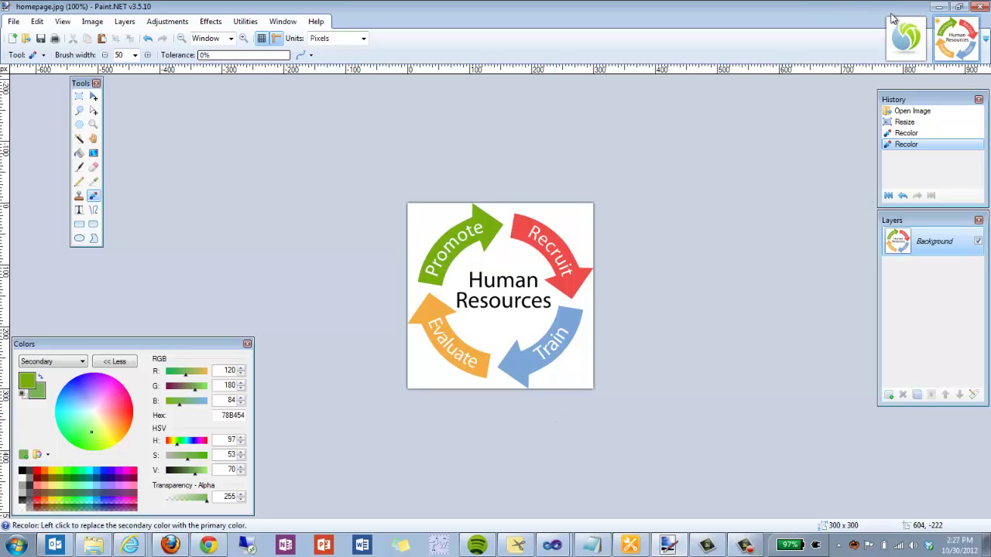
- On logo.jpg, pick the logo's blue and darken it slightly to 6996AD
left_click(900, 43)
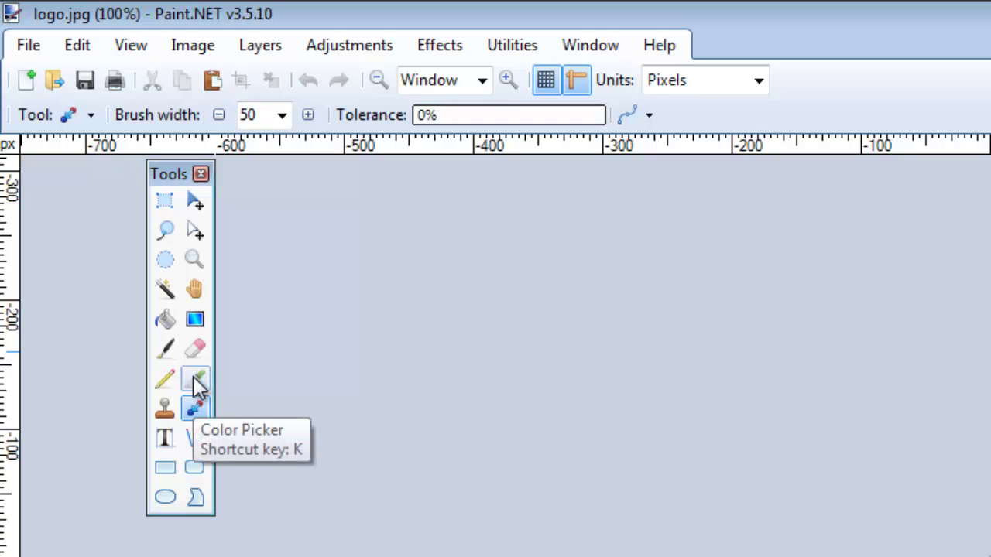
left_click(194, 379)
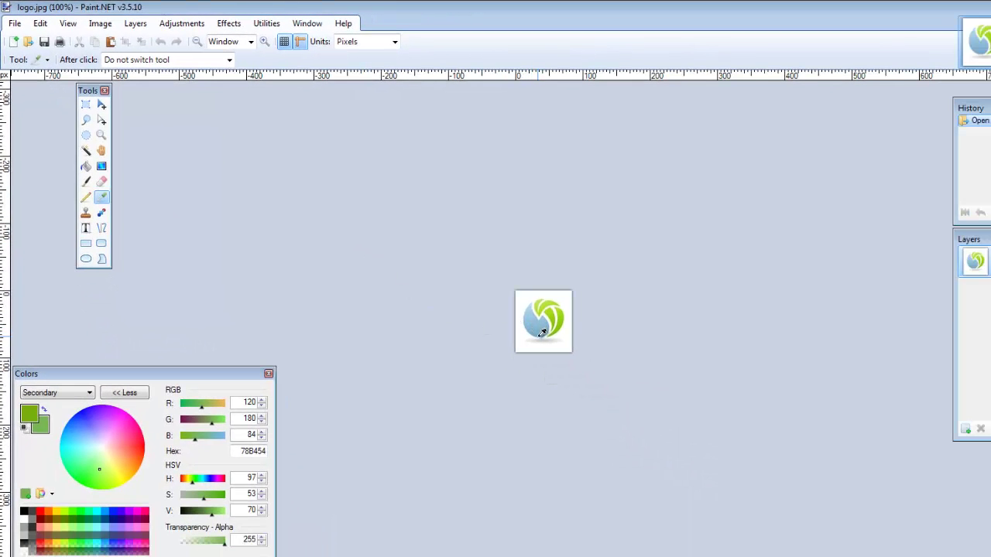
left_click(542, 331)
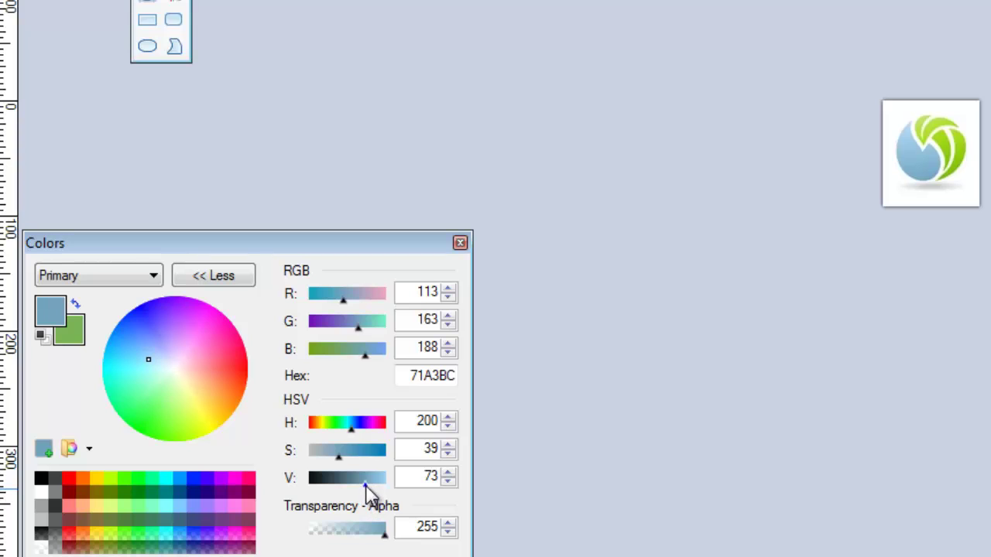
left_click_drag(364, 484, 361, 486)
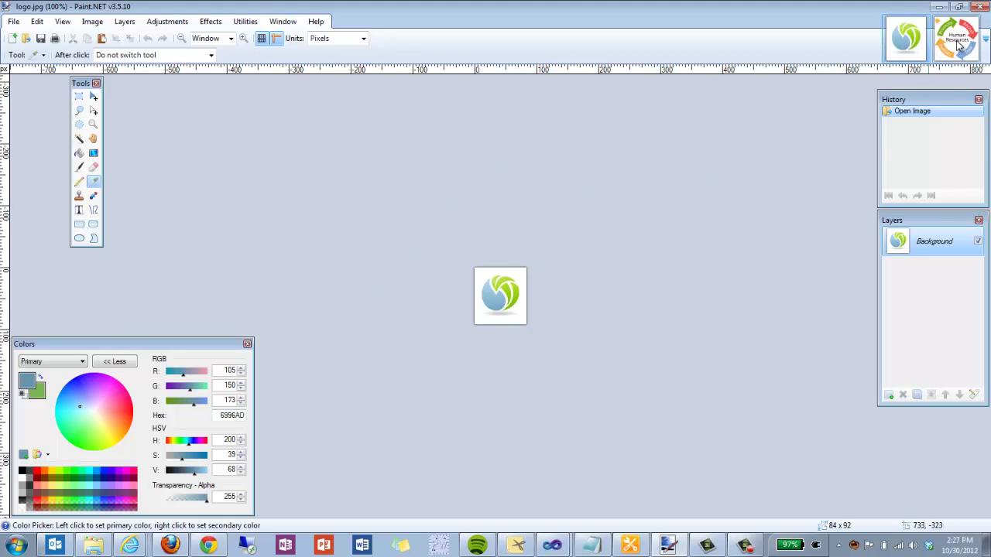
- Back on homepage.jpg, set the Train arrow's blue 7CA6D8 as the colour to replace using Recolor
left_click(957, 46)
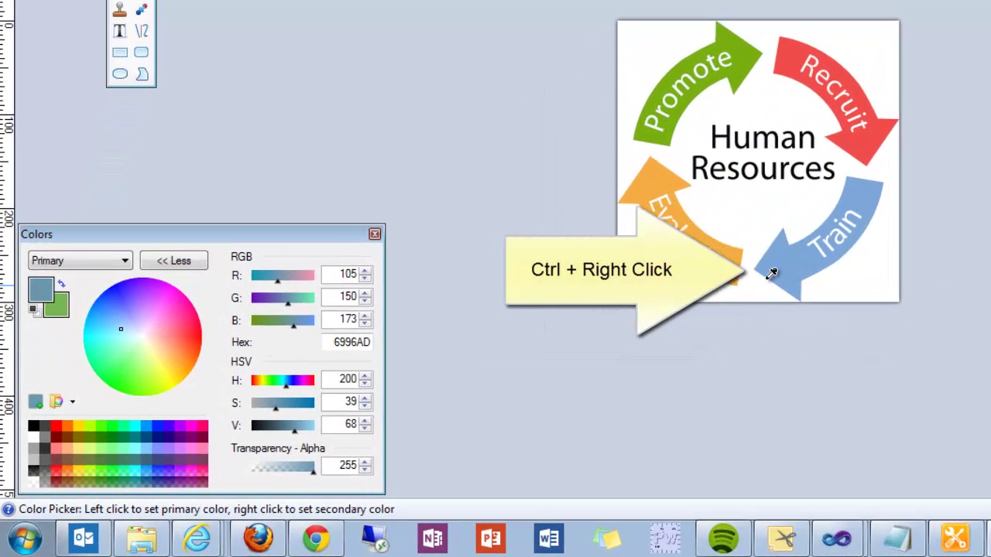
right_click(788, 259, "ctrl")
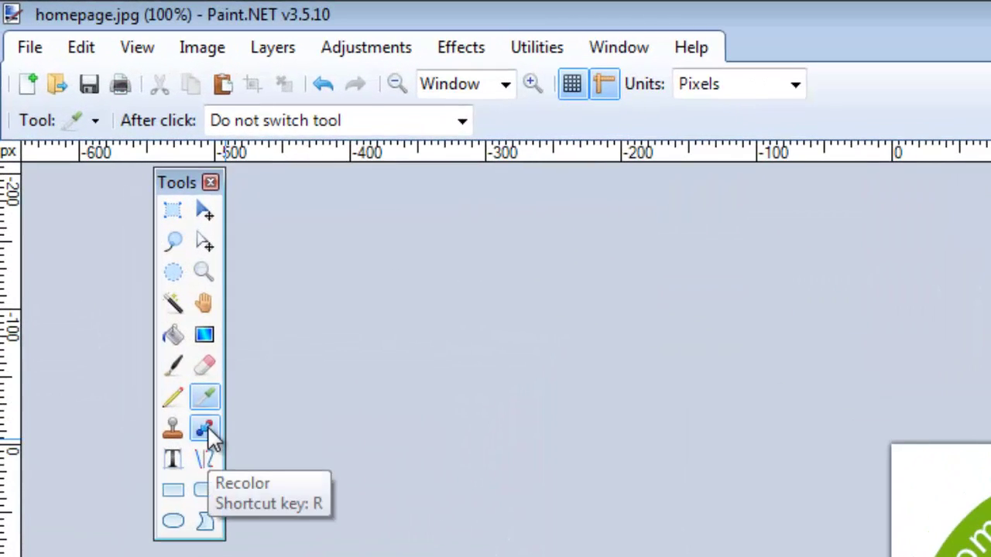
left_click(206, 429)
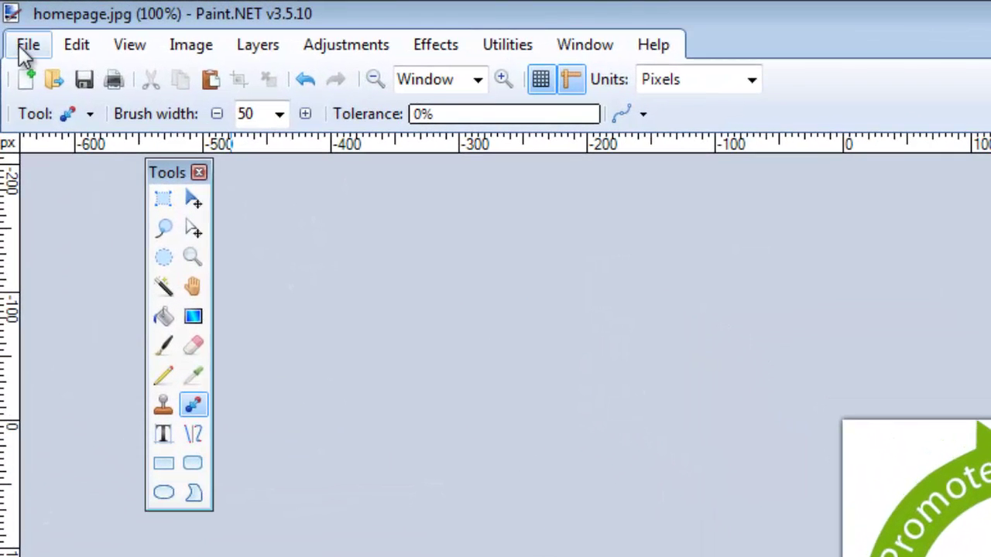
- Save the graphic as homepage.jpg in the Final folder as a JPEG at quality 100
left_click(23, 46)
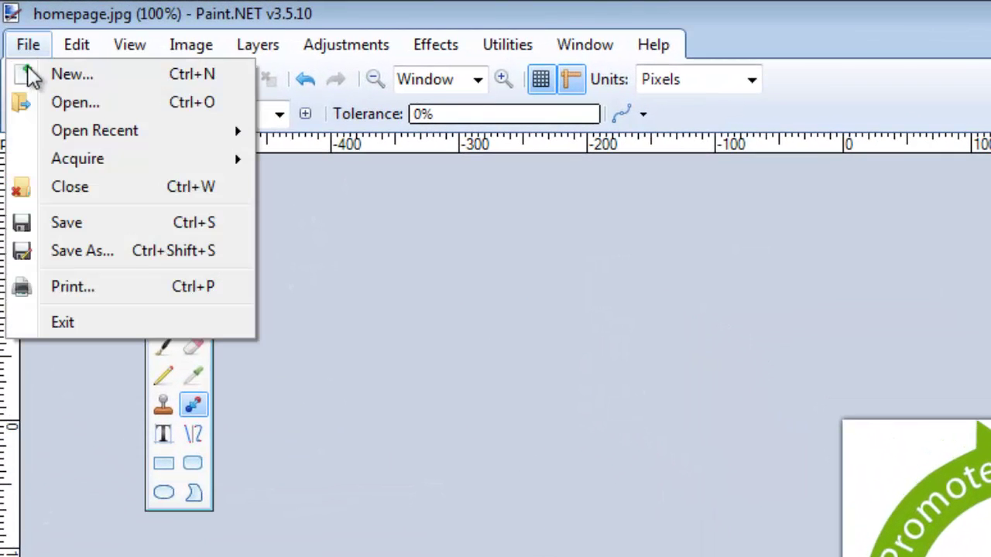
left_click(122, 251)
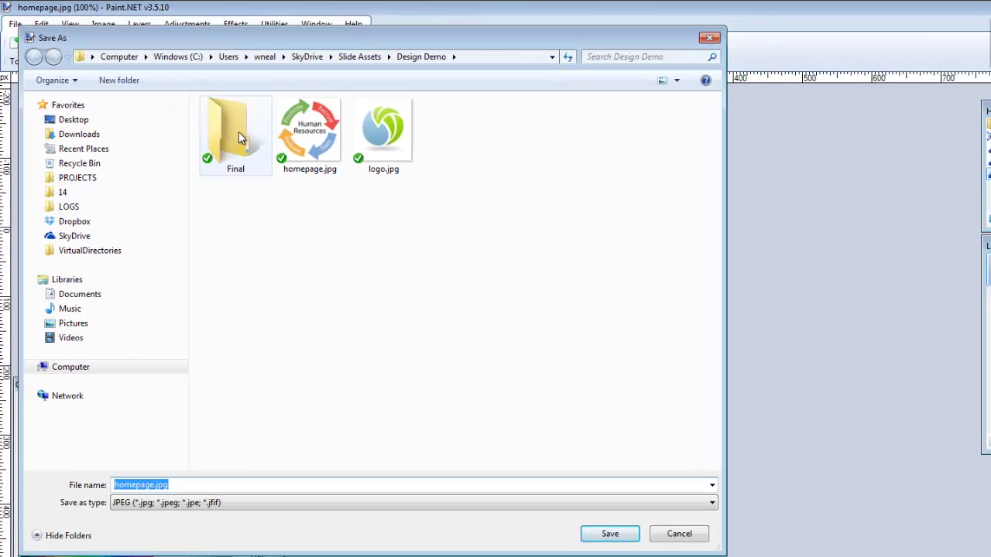
double_click(239, 132)
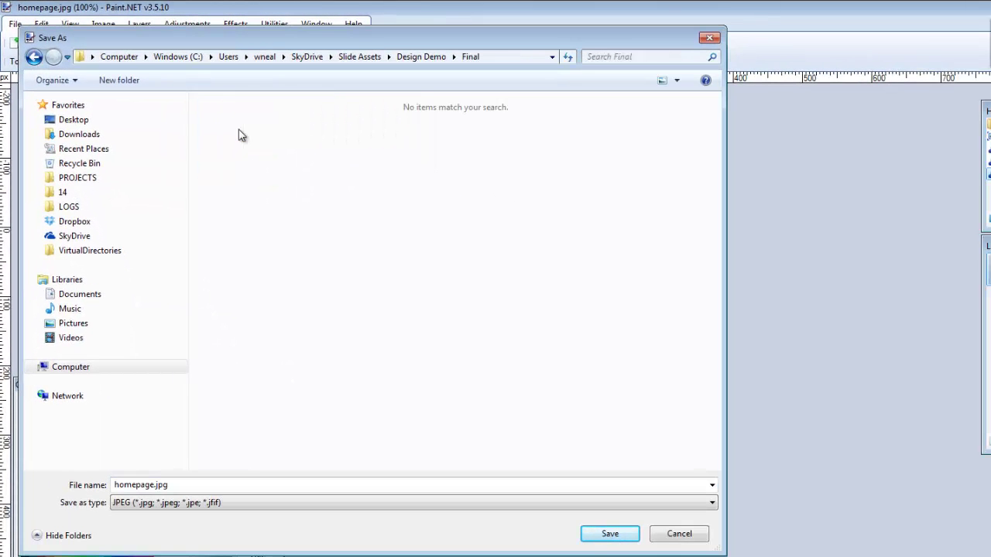
left_click(600, 536)
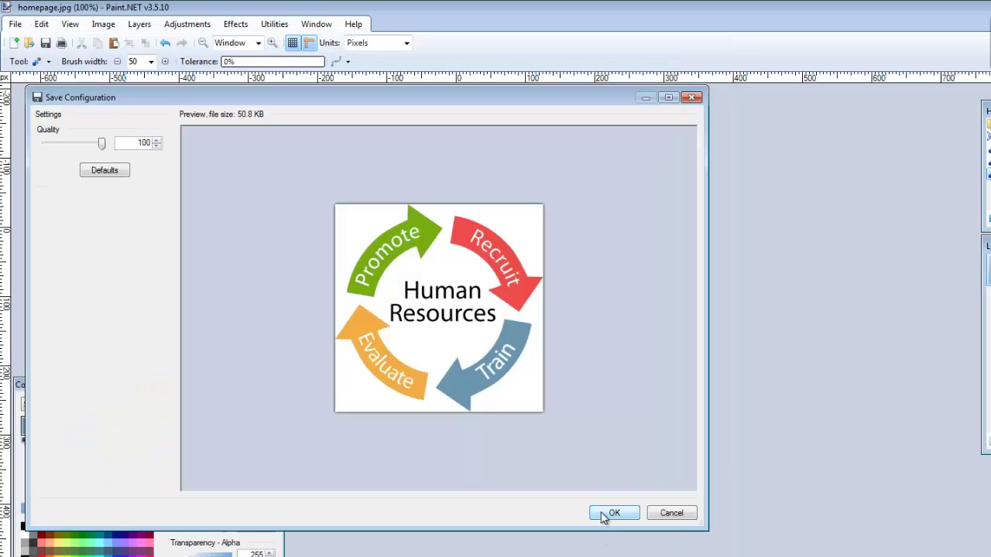
left_click(613, 513)
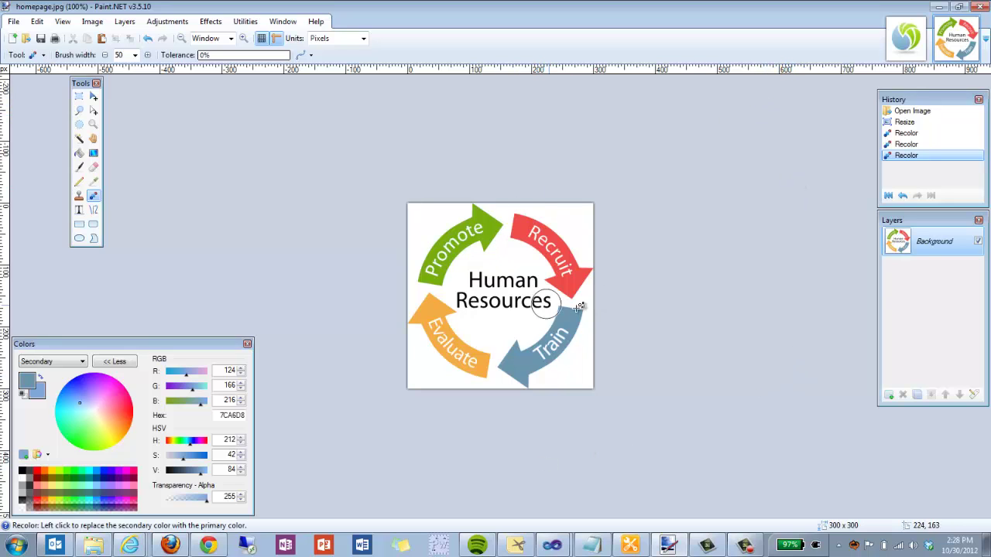
- On logo.jpg, rectangle-select the logo and crop the image to that selection
left_click(904, 41)
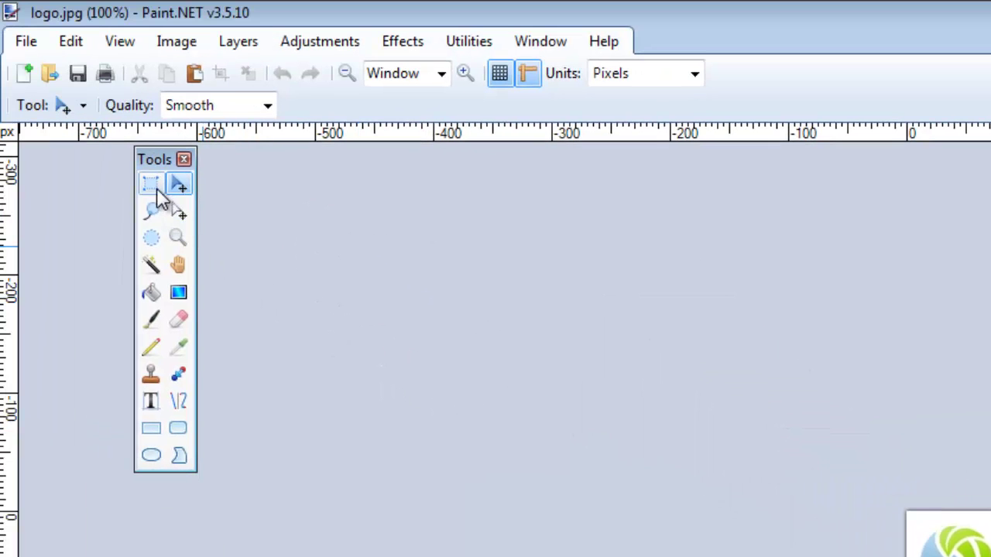
left_click(151, 187)
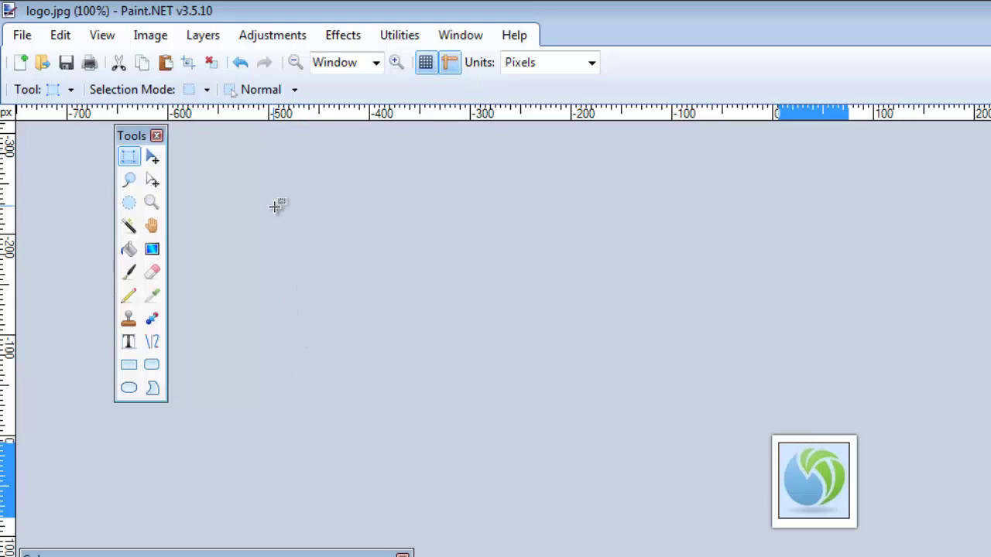
left_click(190, 63)
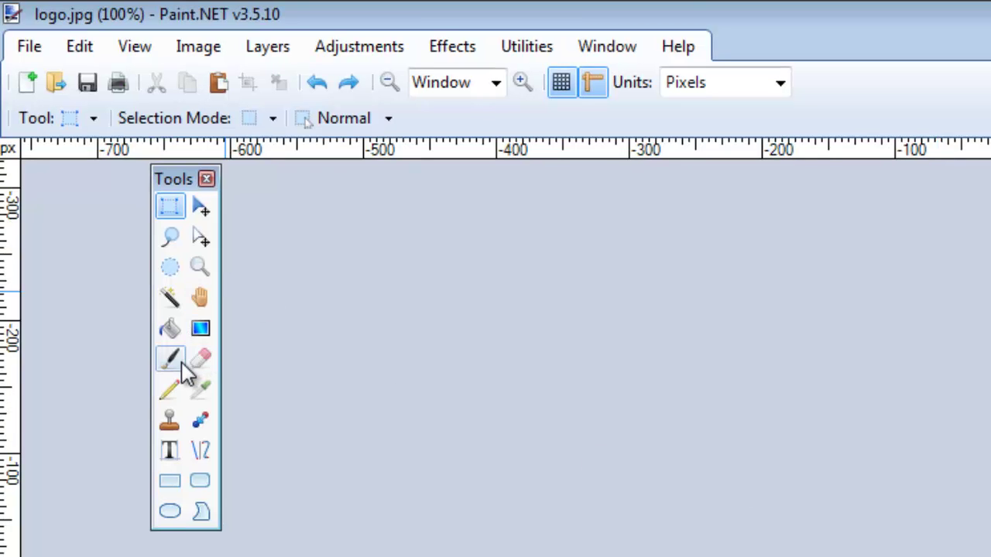
- Magic Wand the logo's white background at 25% tolerance and cut it away
left_click(170, 302)
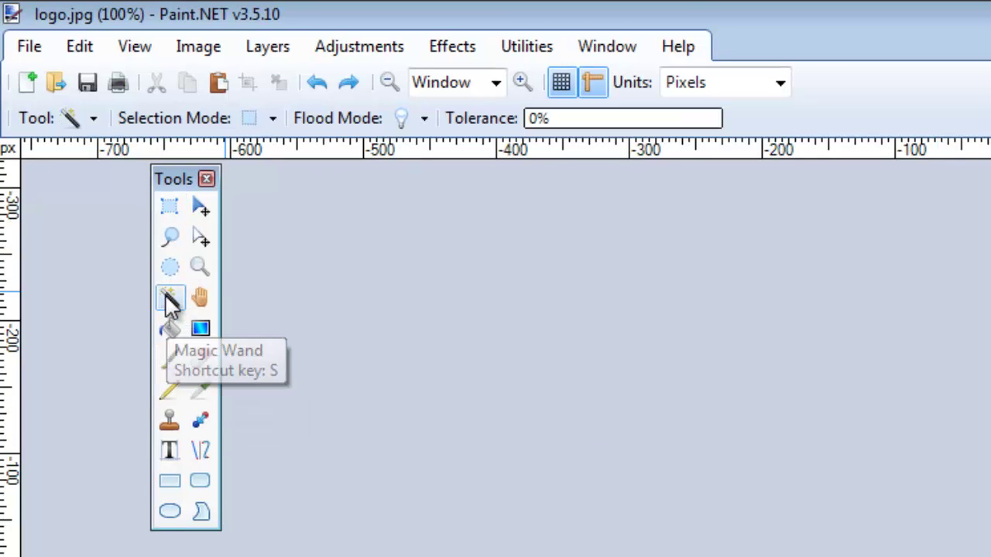
left_click(573, 126)
left_click_drag(575, 124, 576, 125)
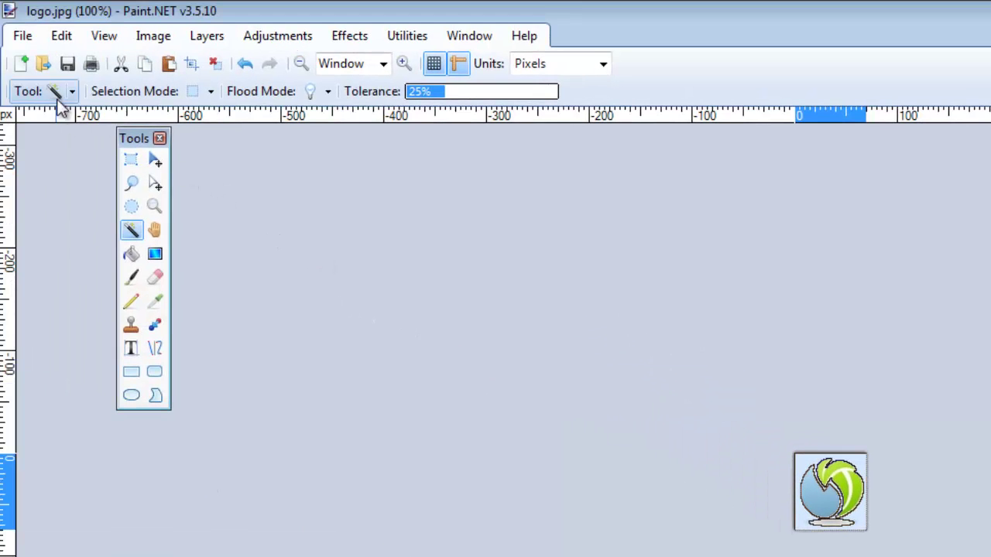
left_click(63, 37)
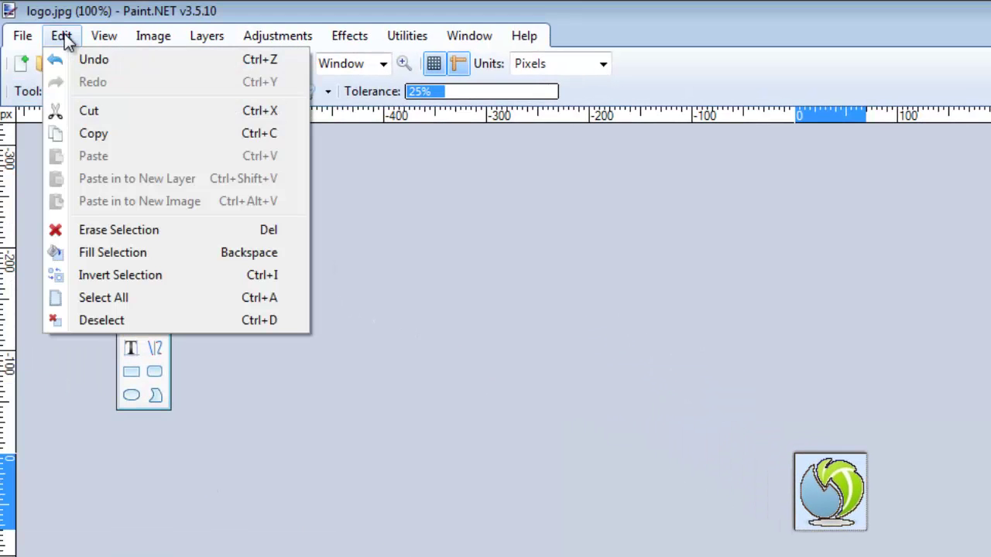
left_click(88, 112)
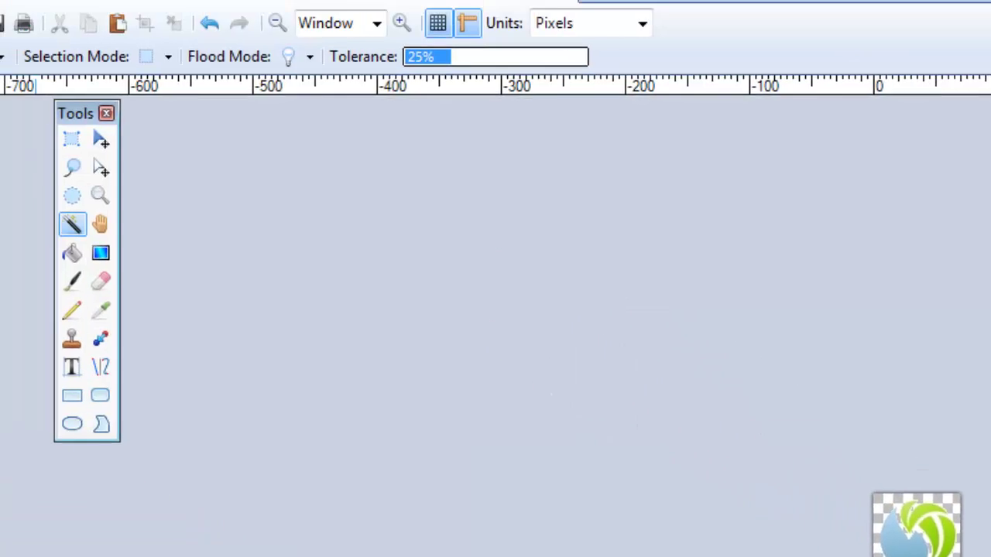
- Save the transparent 70 x 75 logo as logo.png, PNG format, in the Final folder with default PNG settings
left_click(31, 41)
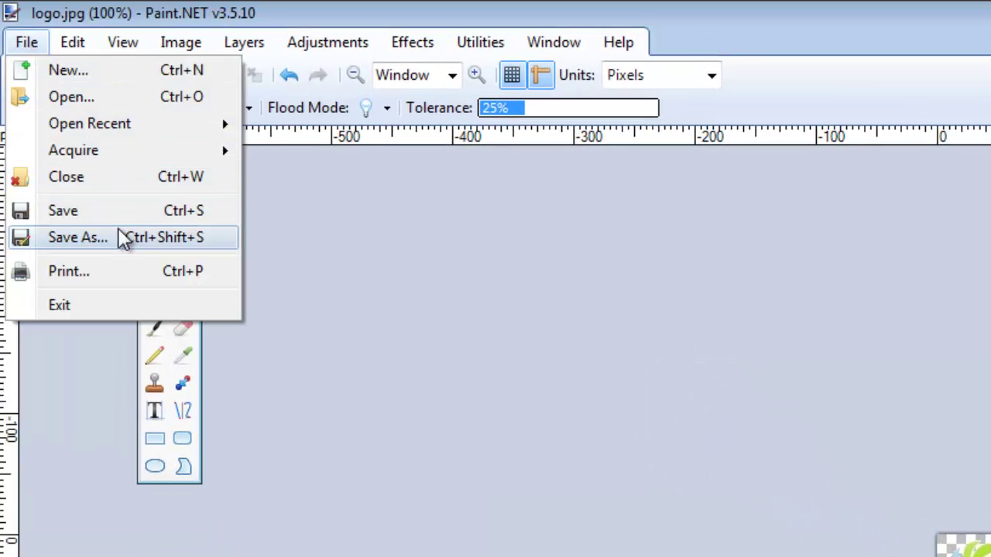
left_click(118, 234)
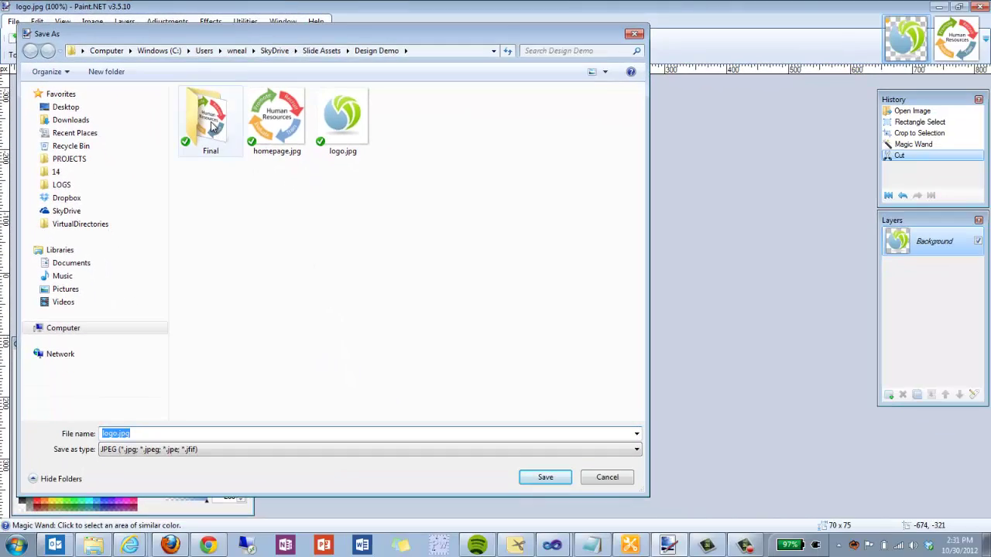
double_click(299, 172)
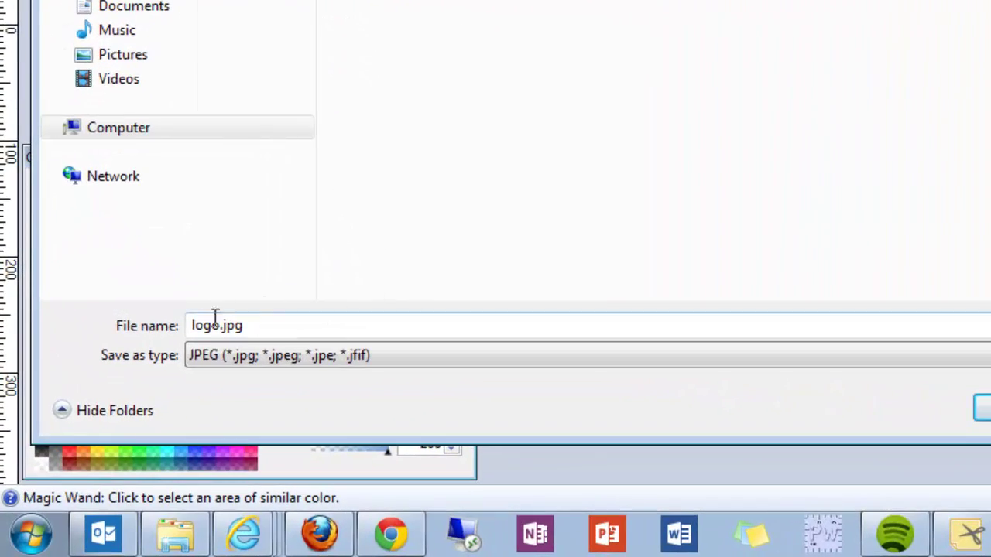
left_click(223, 325)
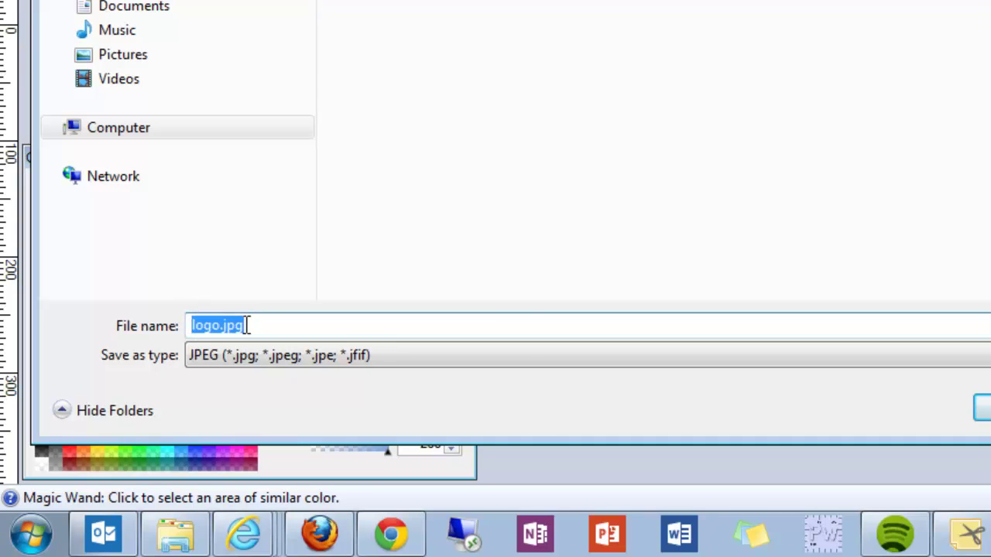
left_click(475, 354)
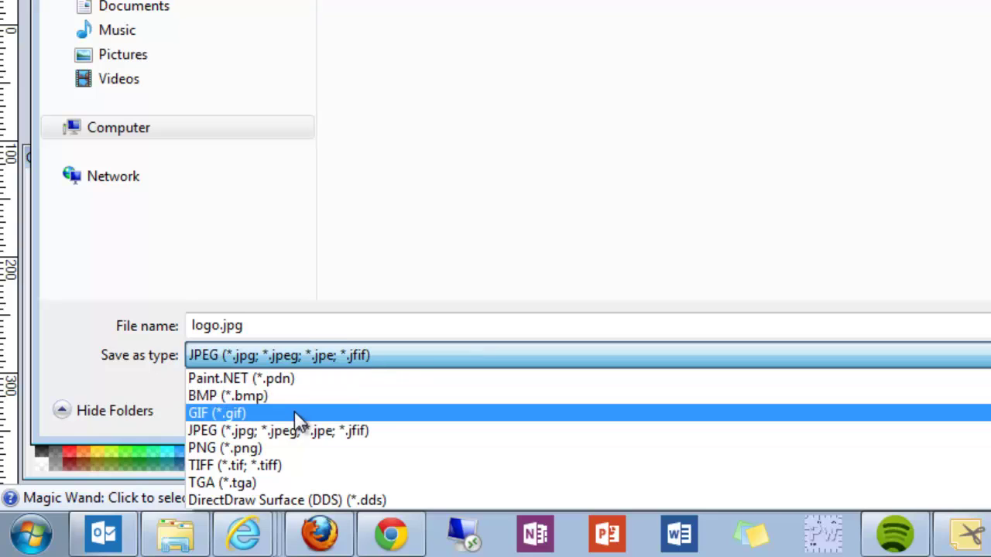
left_click(287, 448)
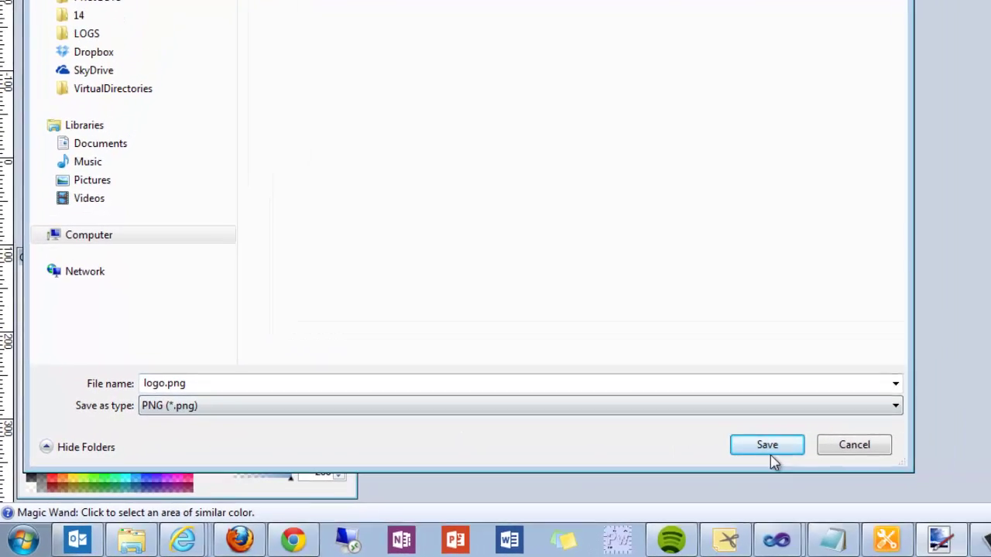
left_click(754, 444)
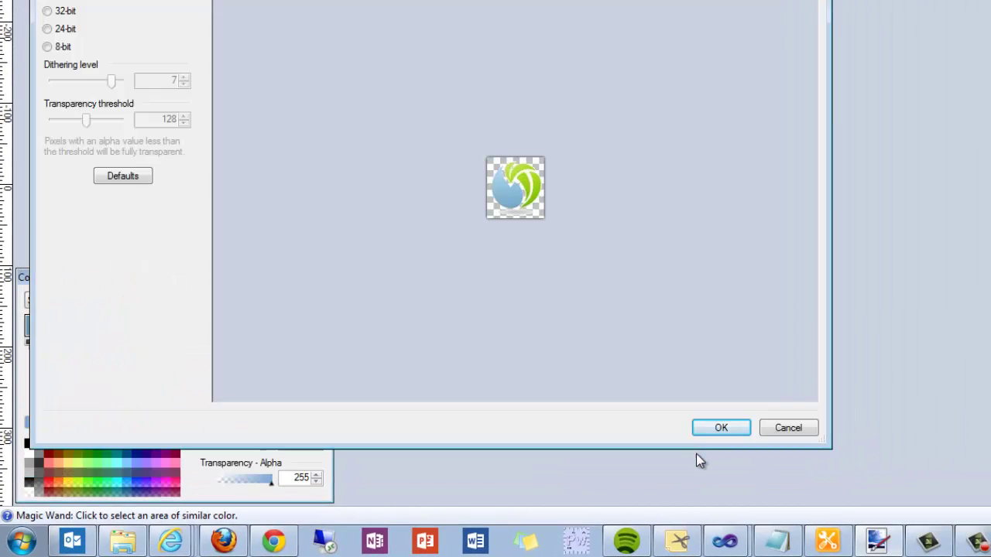
left_click(705, 424)
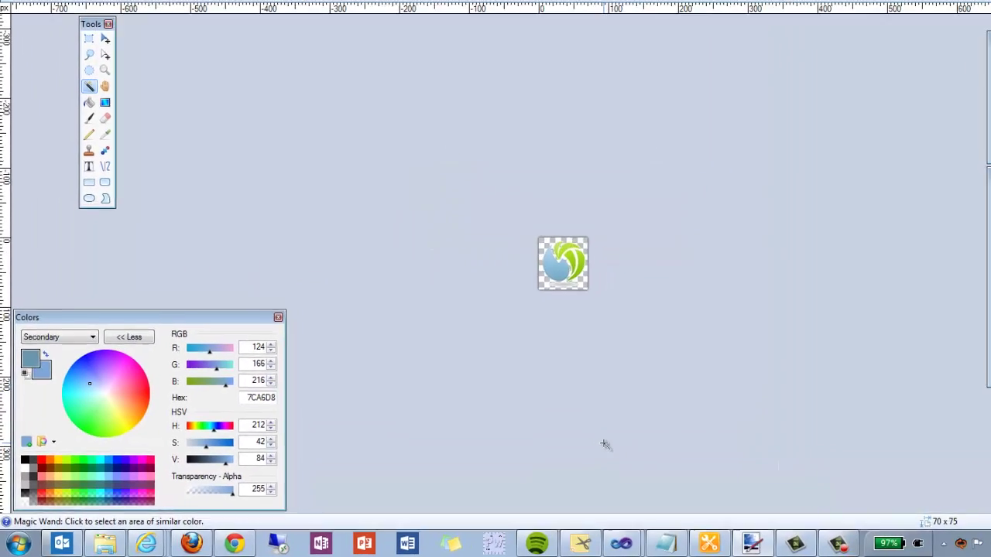